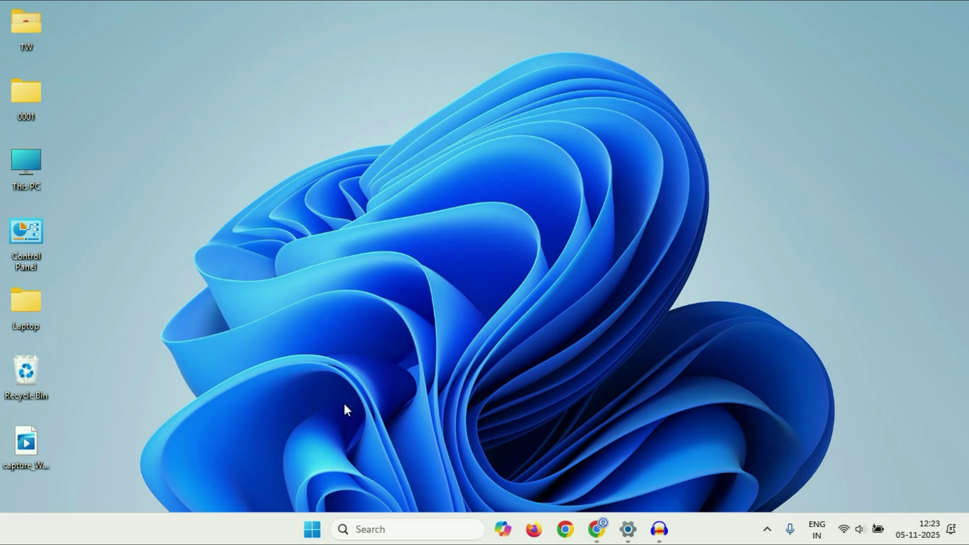
- Open Settings to Accessibility › Keyboard, showing Sticky, Filter and Toggle keys
right_click(314, 519)
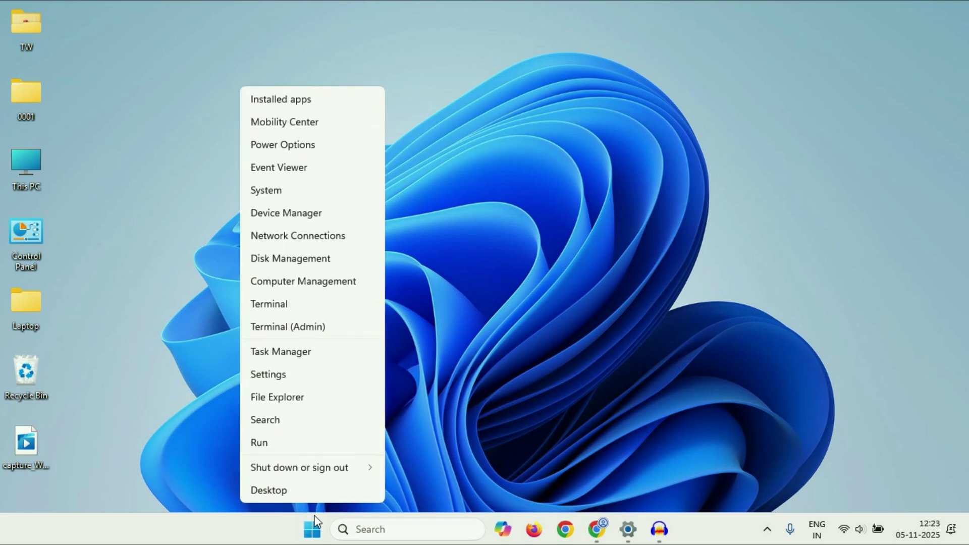
left_click(313, 380)
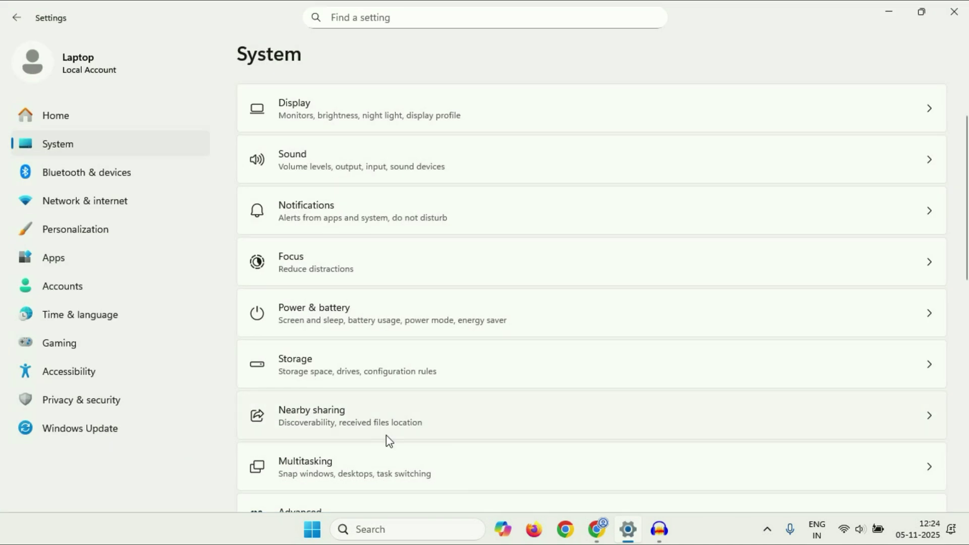
left_click(103, 380)
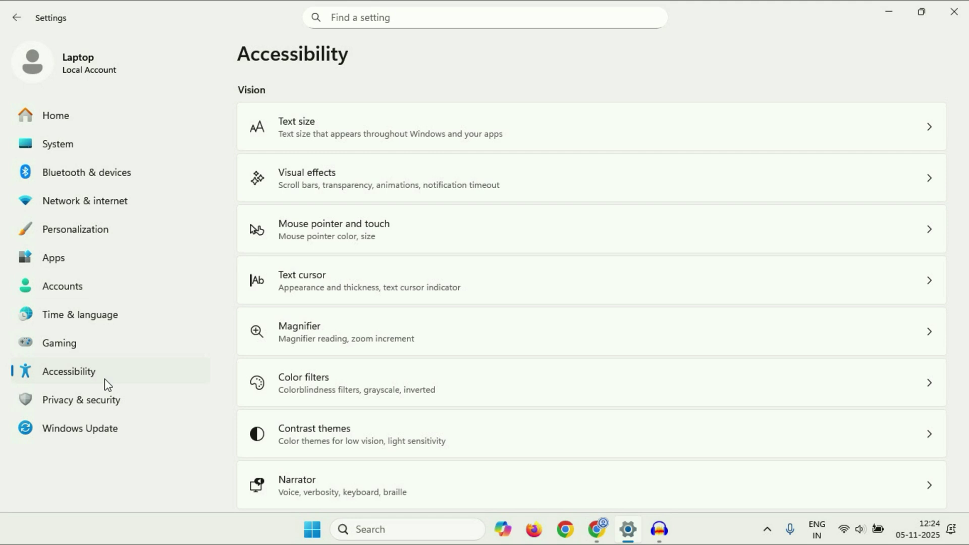
scroll(654, 313, "down", 5)
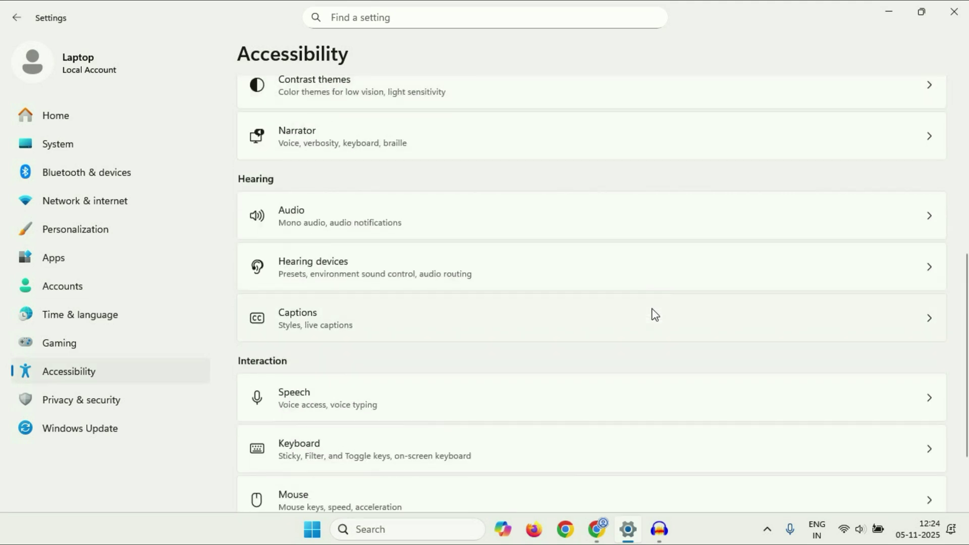
scroll(654, 313, "down", 2)
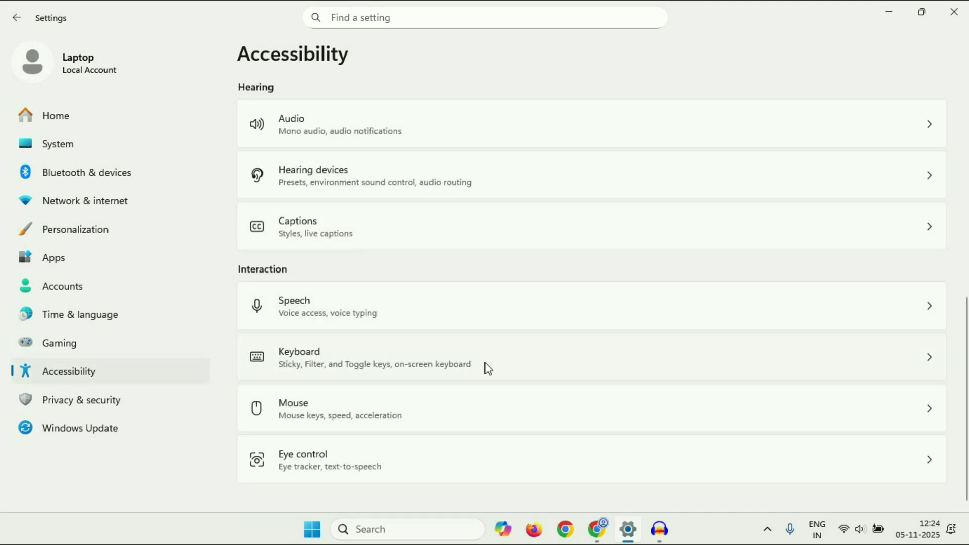
left_click(586, 368)
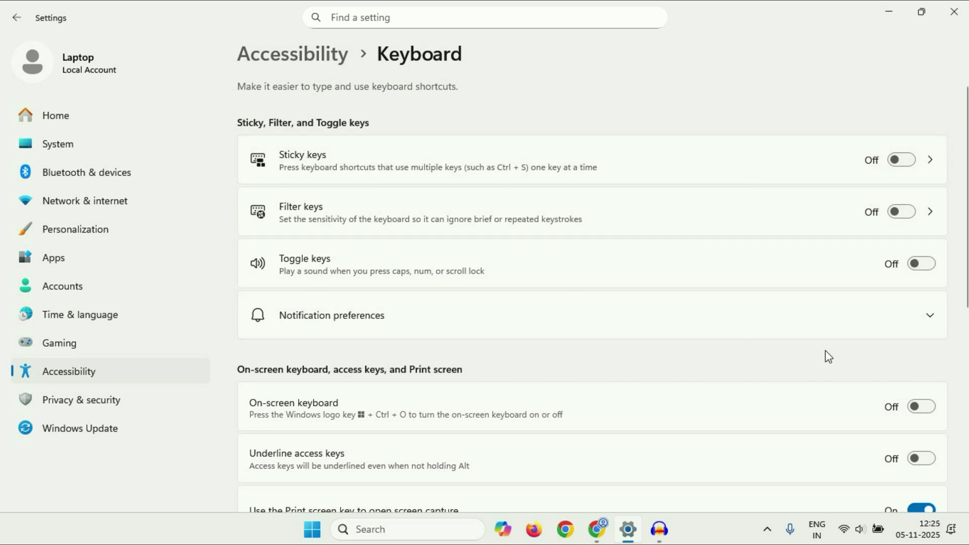
- Turn on the On-screen keyboard, minimize Settings and move the keyboard window higher
left_click(925, 410)
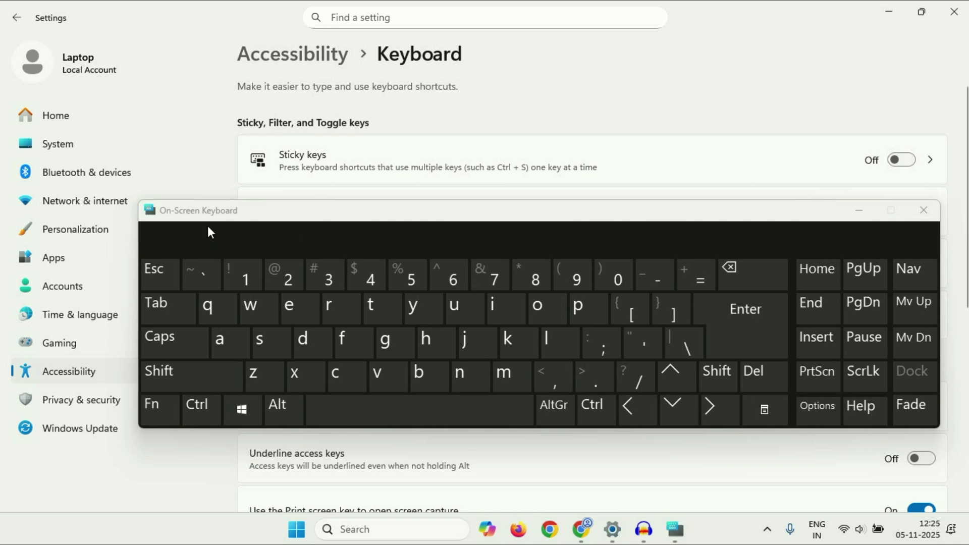
left_click(889, 12)
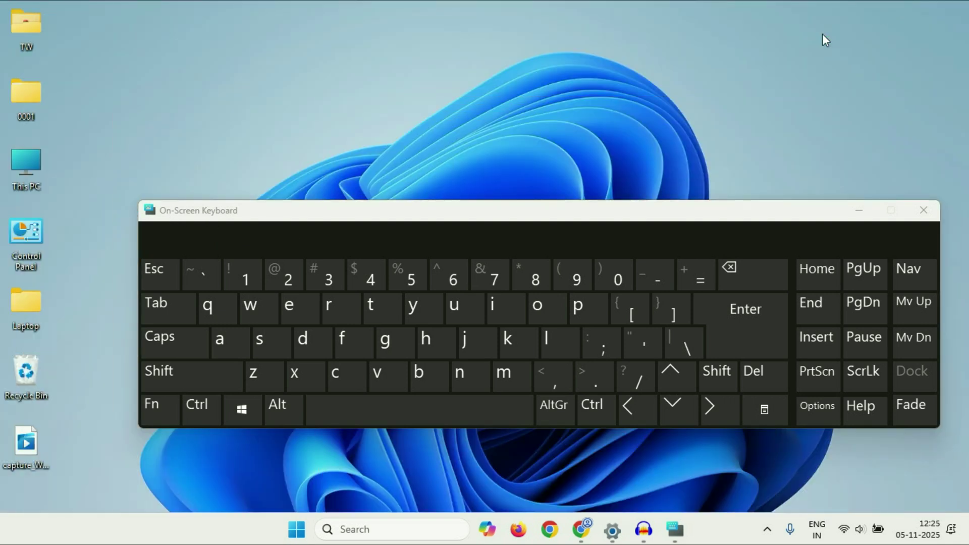
left_click_drag(528, 211, 485, 202)
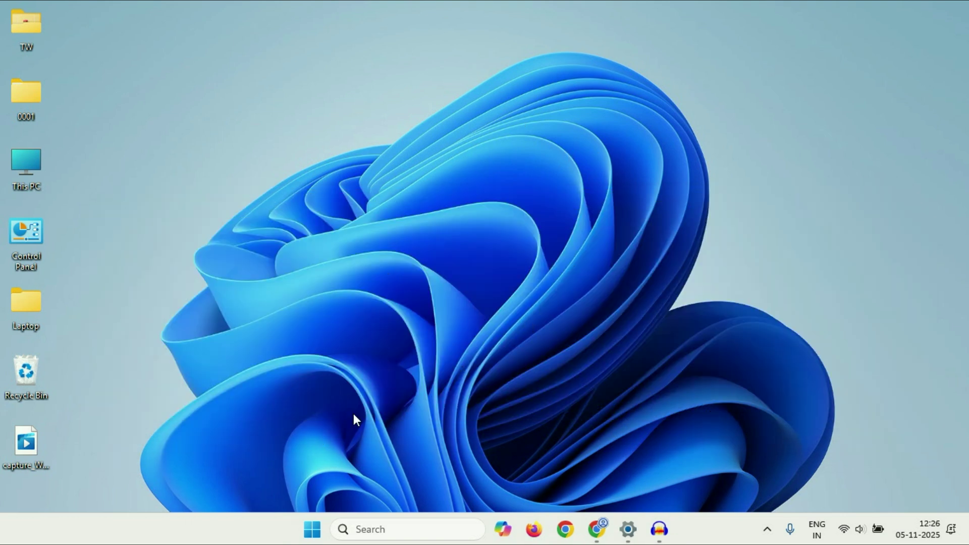
- Open Device Manager from the Start quick-link menu and maximize it
right_click(317, 528)
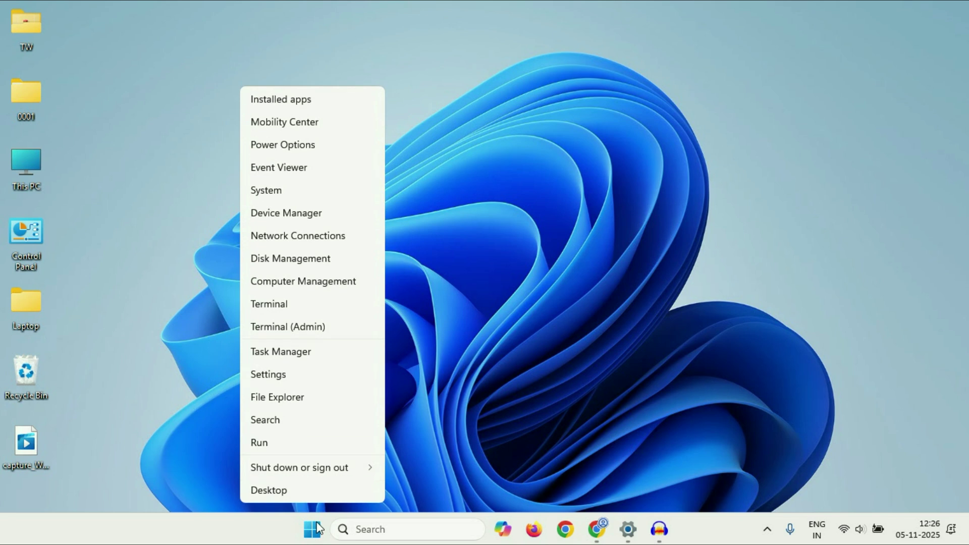
left_click(343, 217)
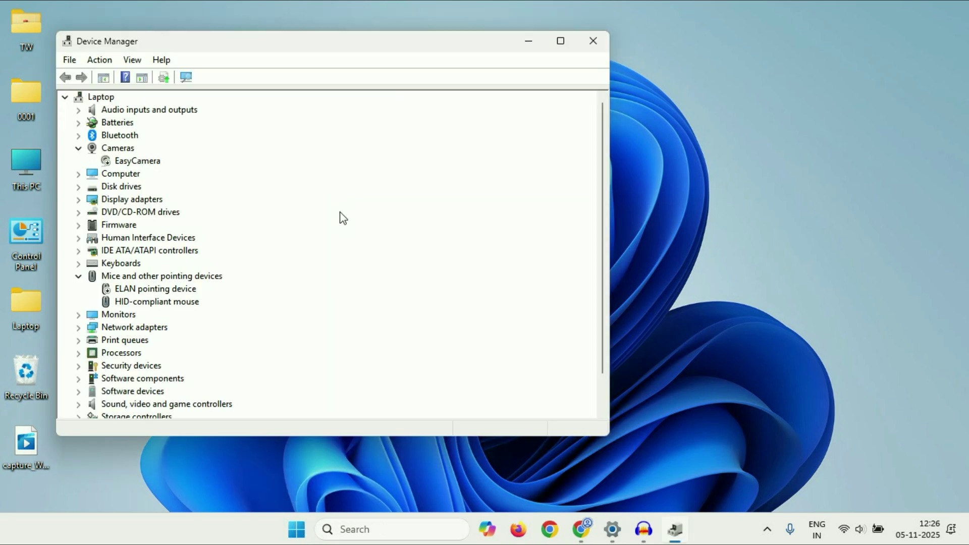
left_click(560, 41)
- Expand Keyboards and open the Standard PS/2 Keyboard's Properties
left_click(65, 227)
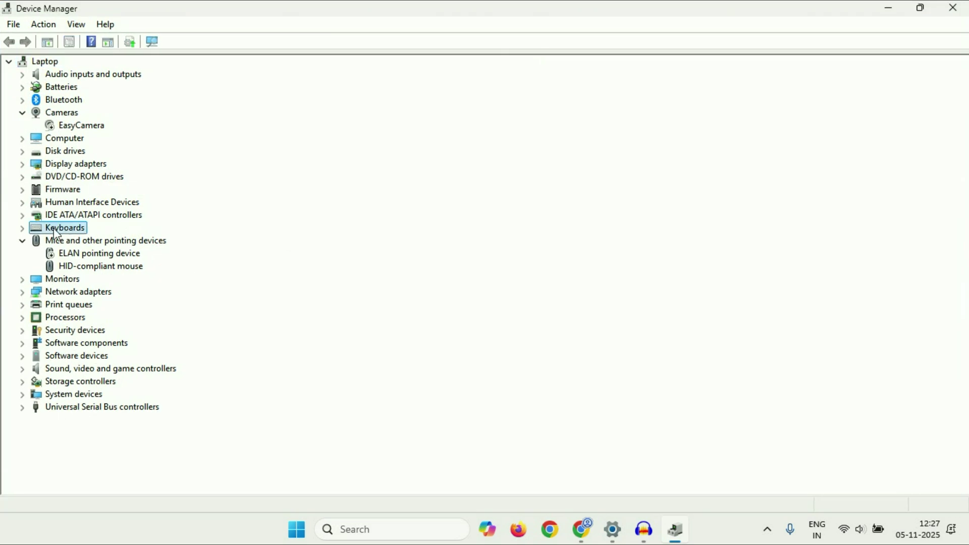
left_click(25, 228)
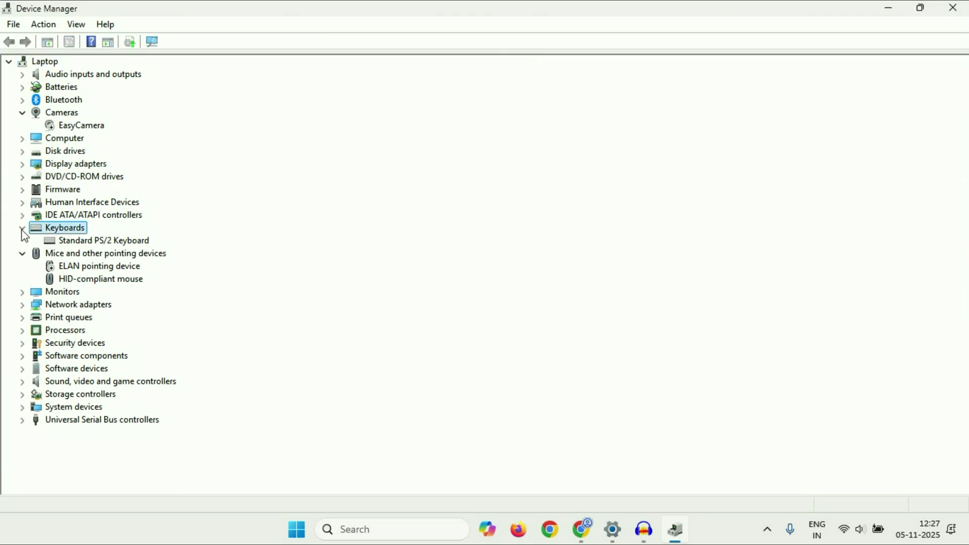
left_click(134, 244)
right_click(136, 243)
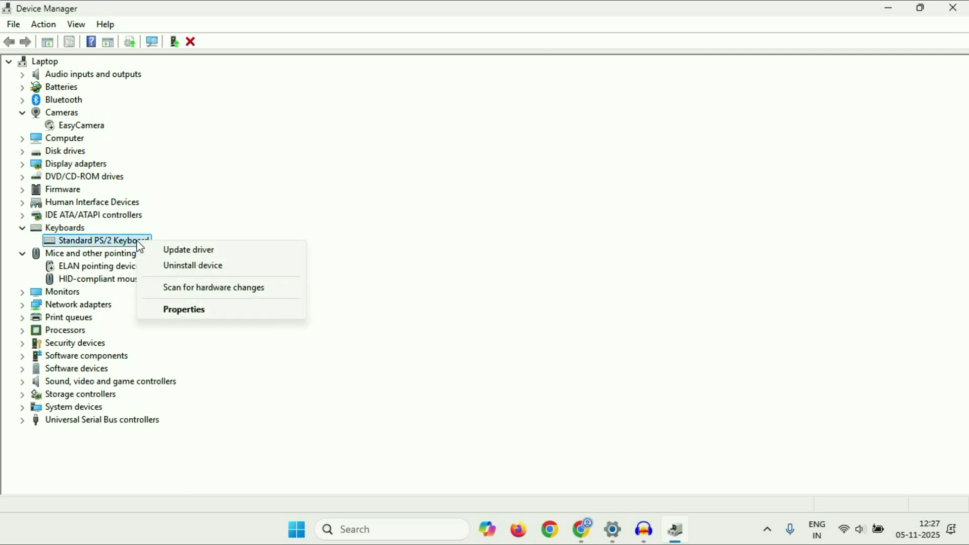
left_click(216, 311)
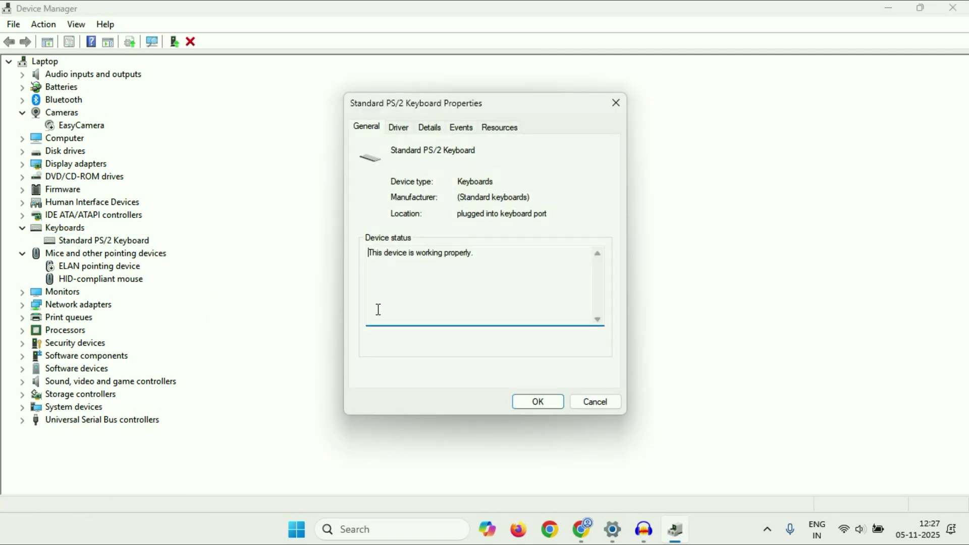
- Check the Standard PS/2 Keyboard's Driver tab and bring up its Uninstall Device confirmation
left_click(398, 130)
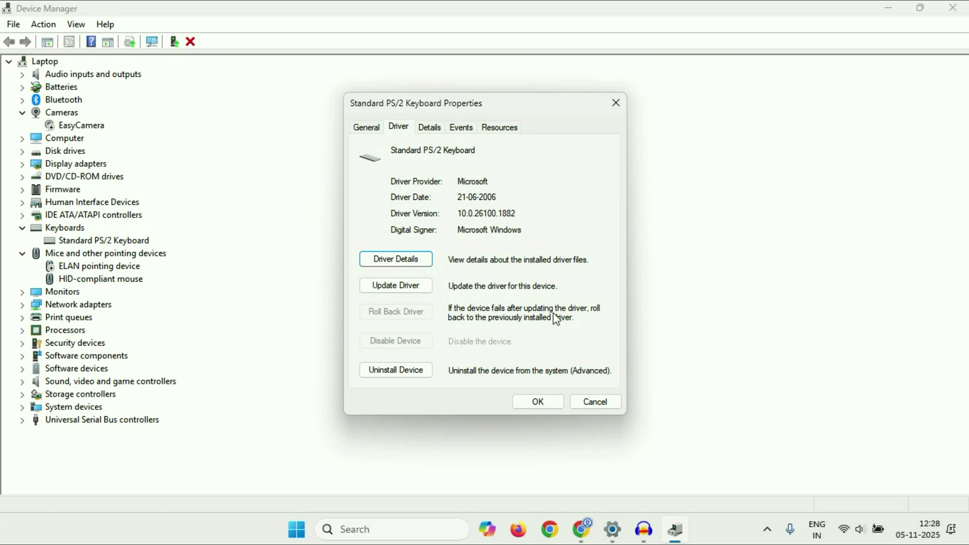
left_click(404, 377)
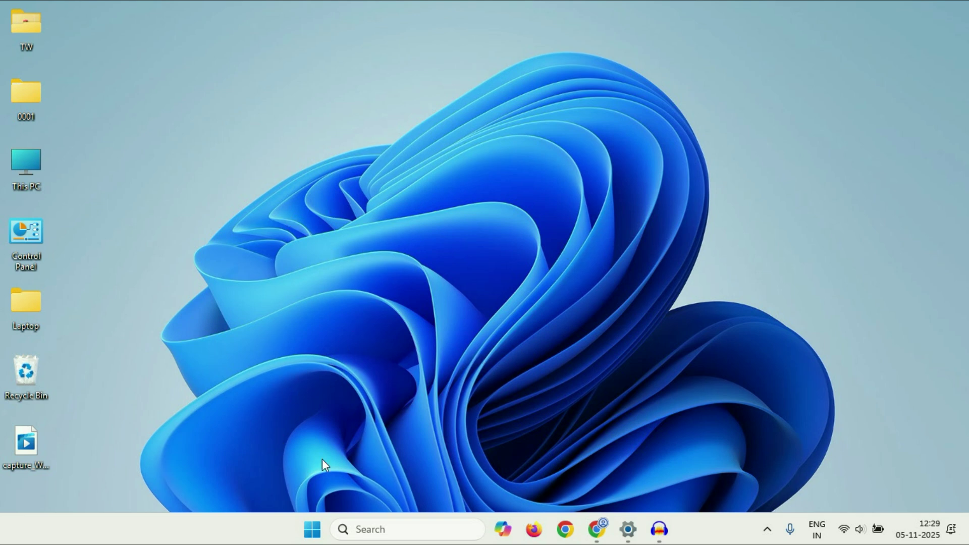
- Open Windows Update in Settings and retry the failed updates
right_click(316, 532)
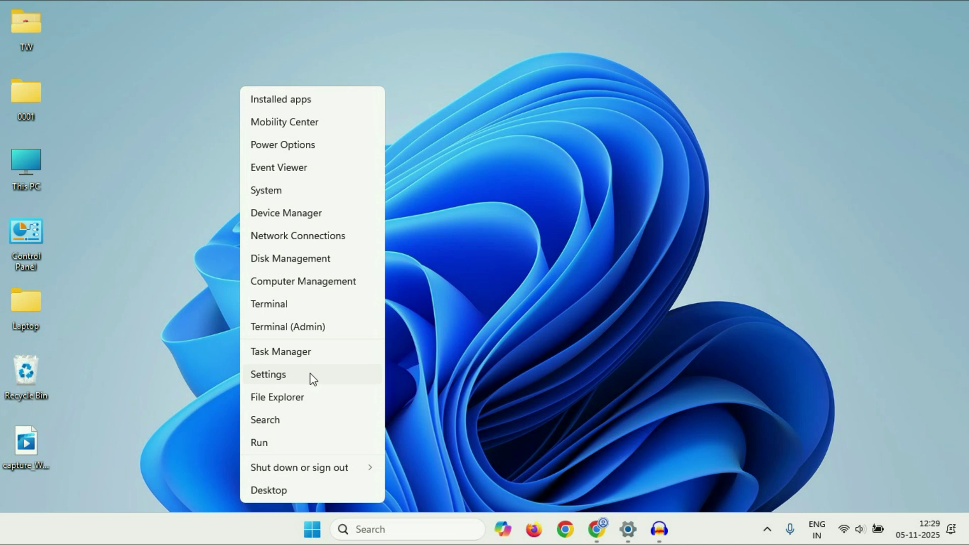
left_click(313, 376)
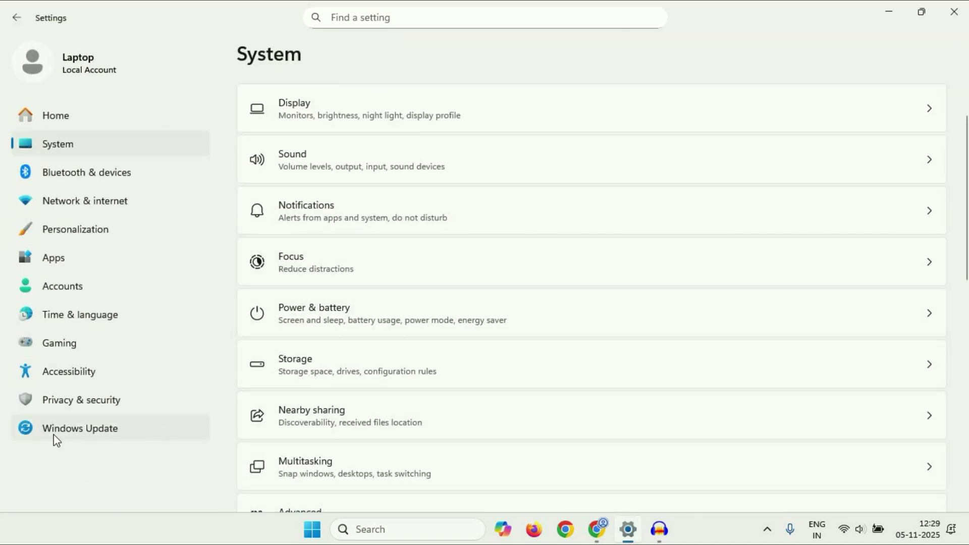
left_click(107, 433)
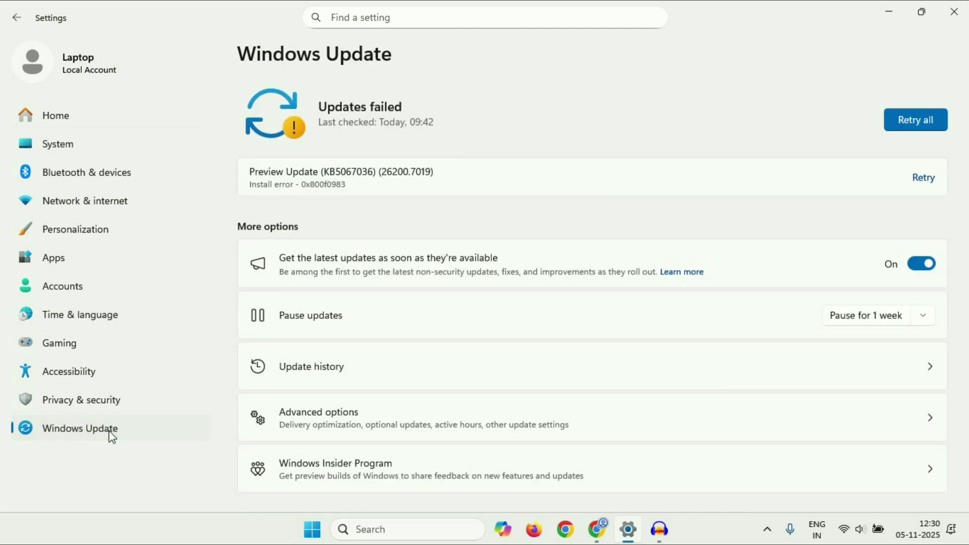
left_click(907, 130)
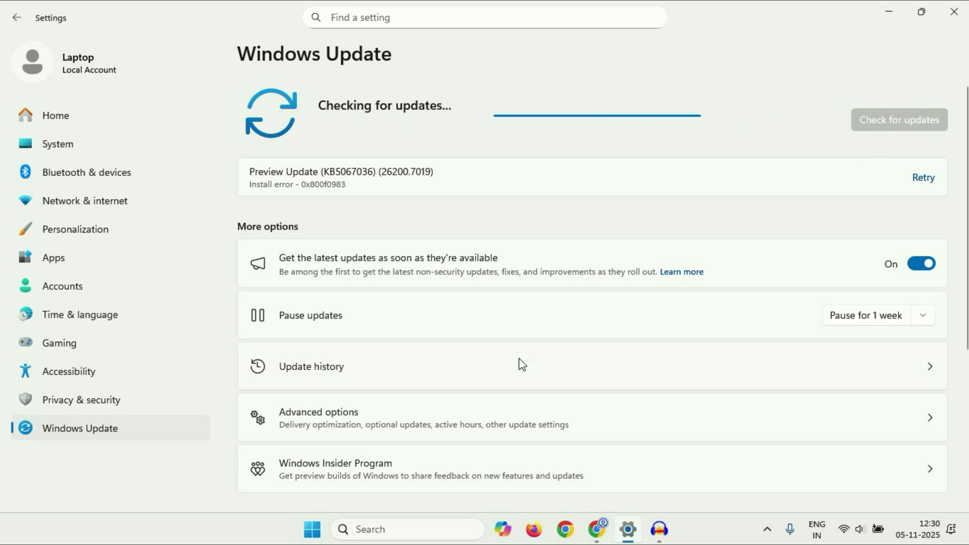
- Download and install the optional ELAN - Keyboard driver update, then minimize Settings
left_click(343, 420)
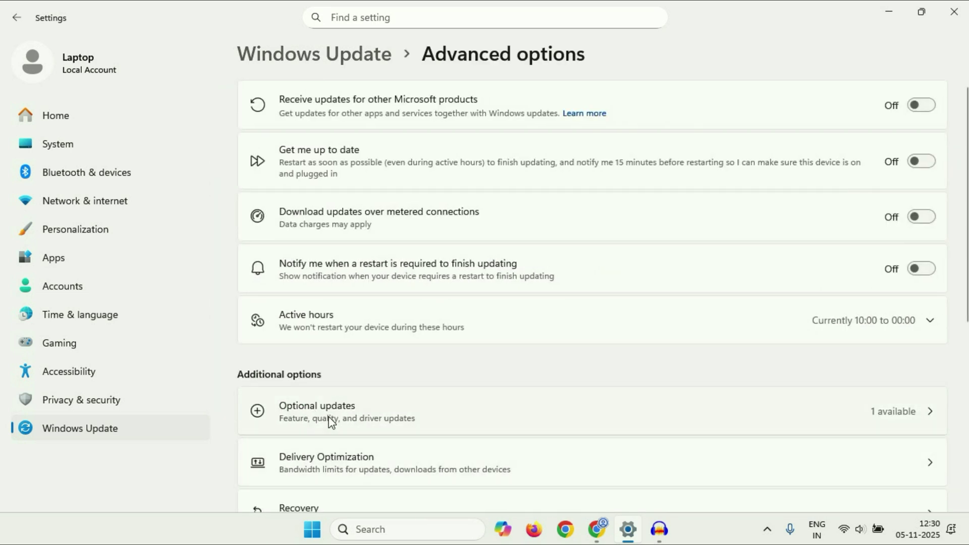
left_click(348, 413)
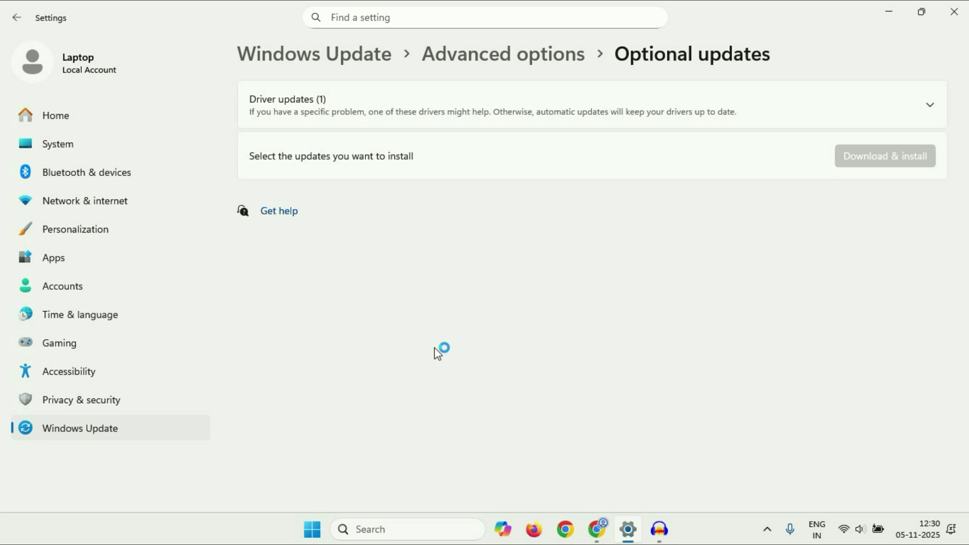
left_click(313, 110)
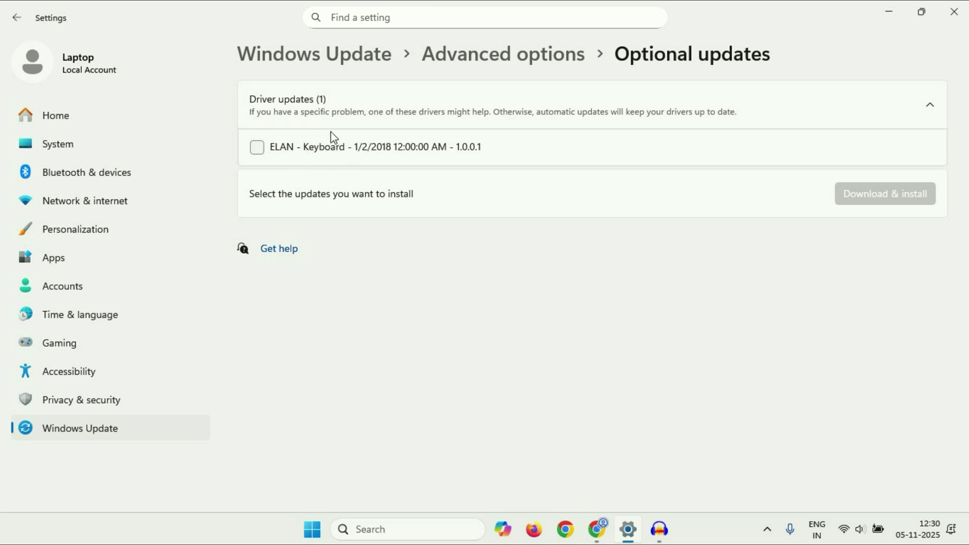
left_click(281, 151)
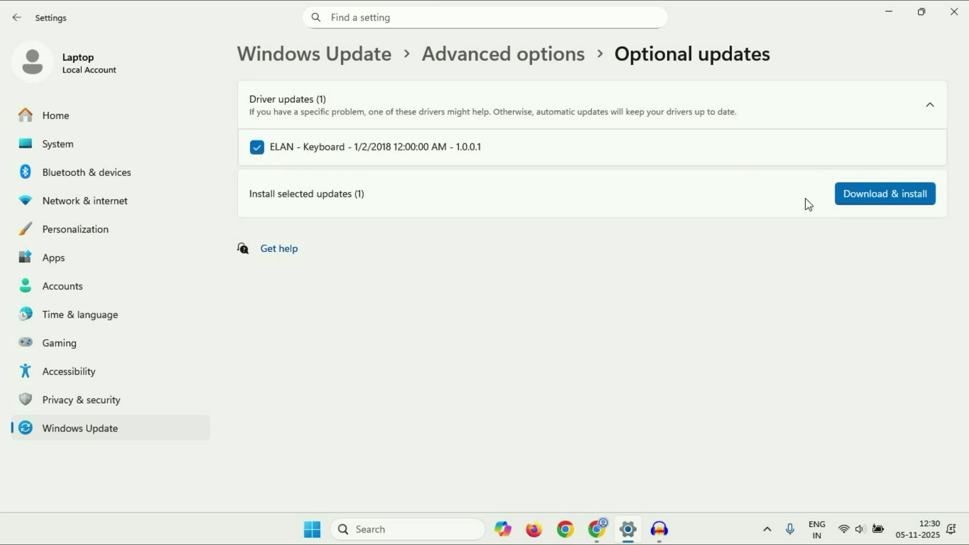
left_click(873, 203)
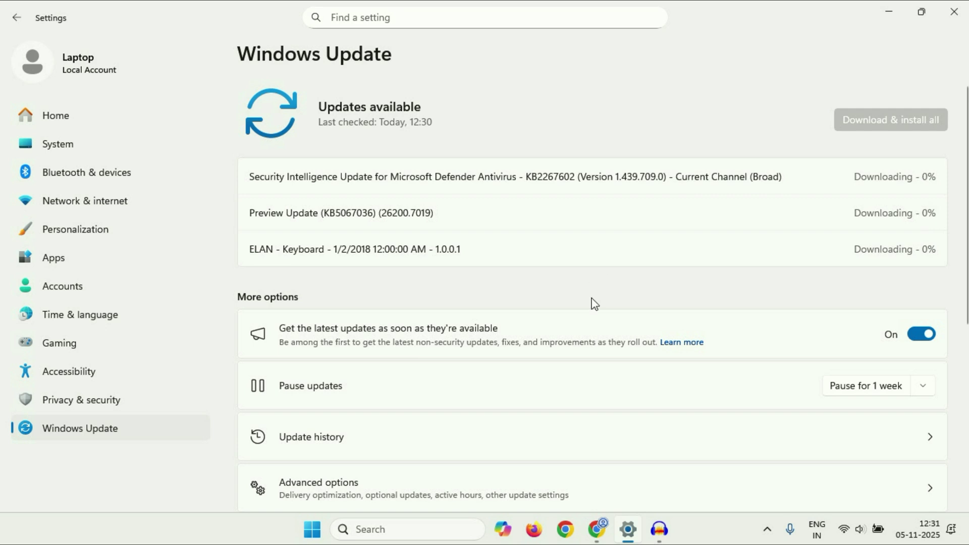
key("super+d")
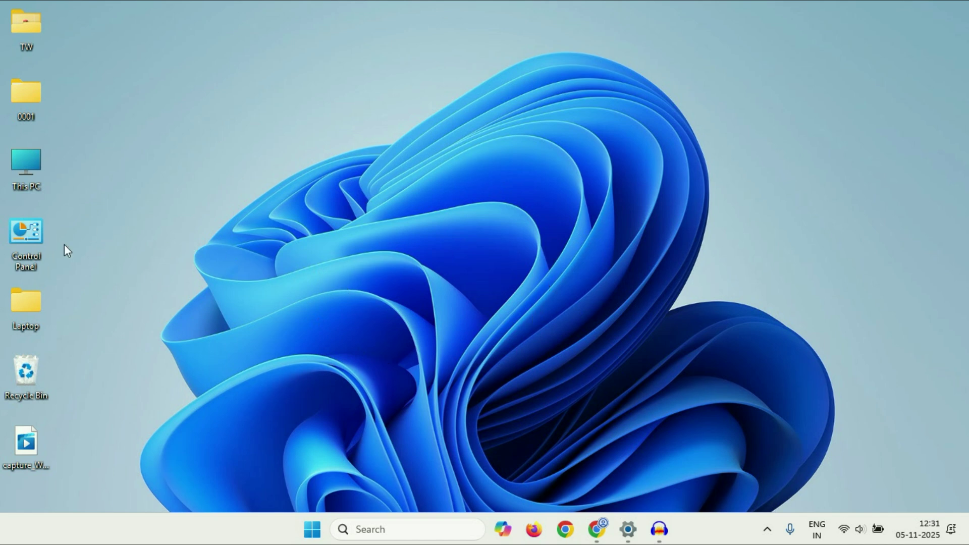
- Open Control Panel in Large icons view and go to Recovery
double_click(35, 238)
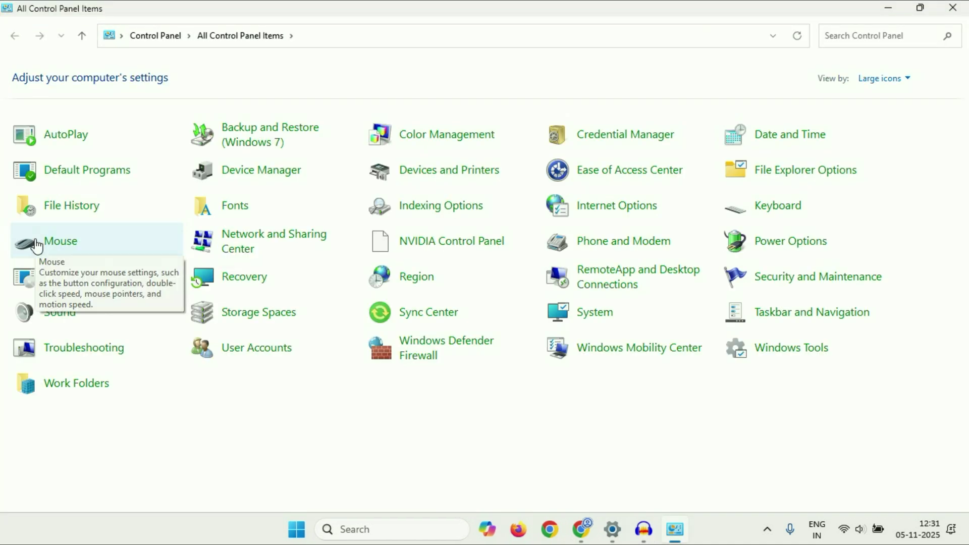
left_click(889, 82)
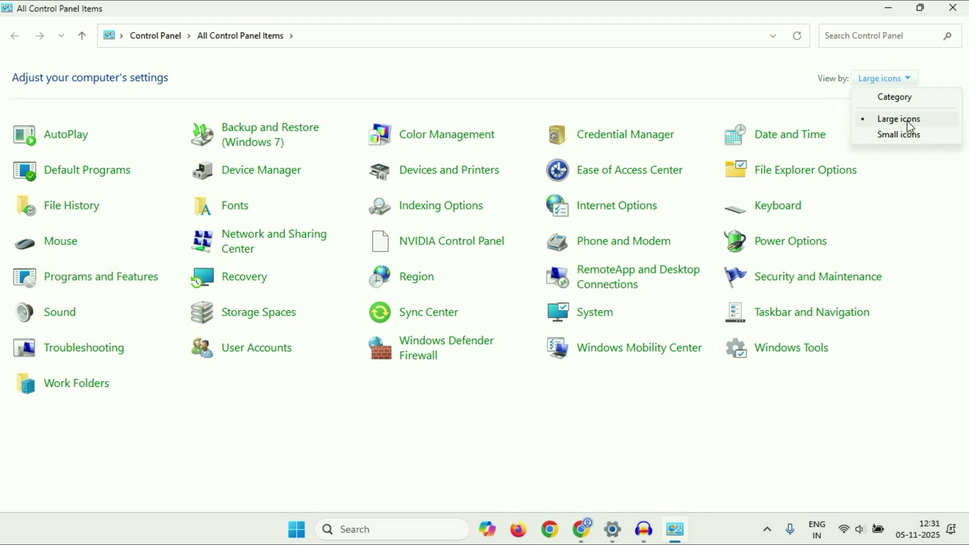
left_click(912, 121)
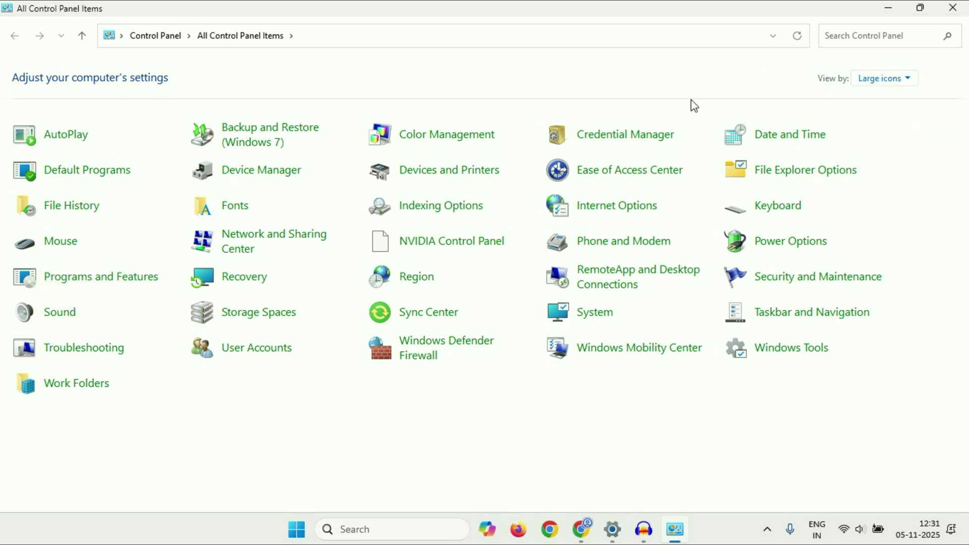
left_click(247, 281)
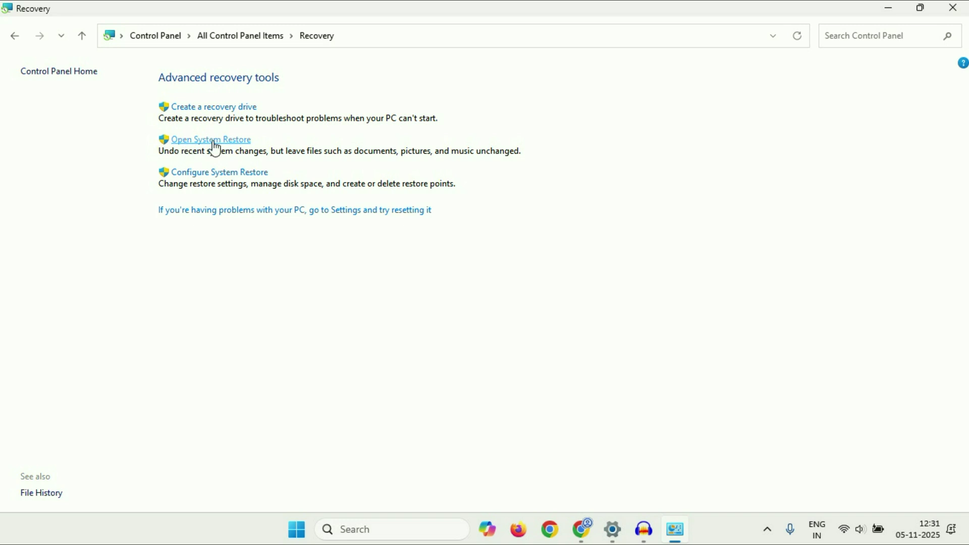
left_click(238, 147)
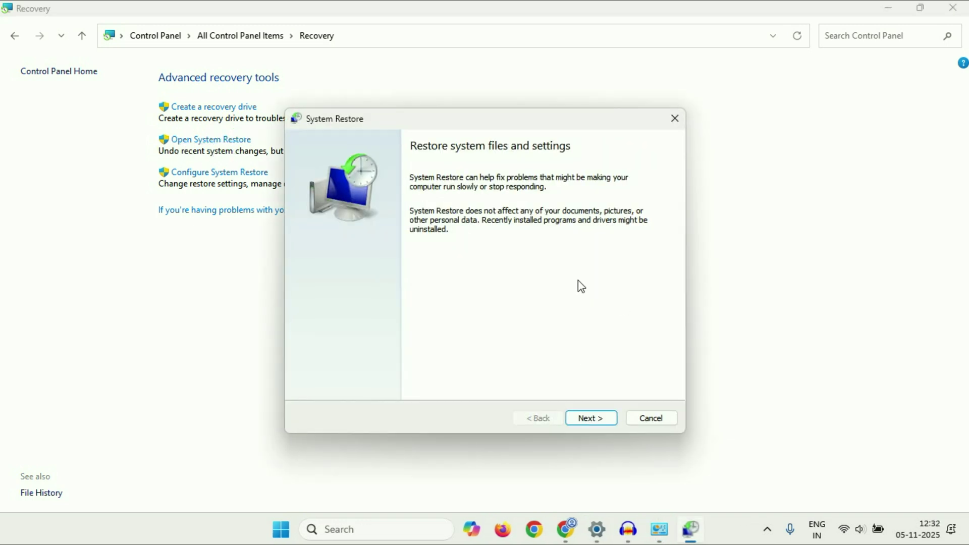
left_click(604, 420)
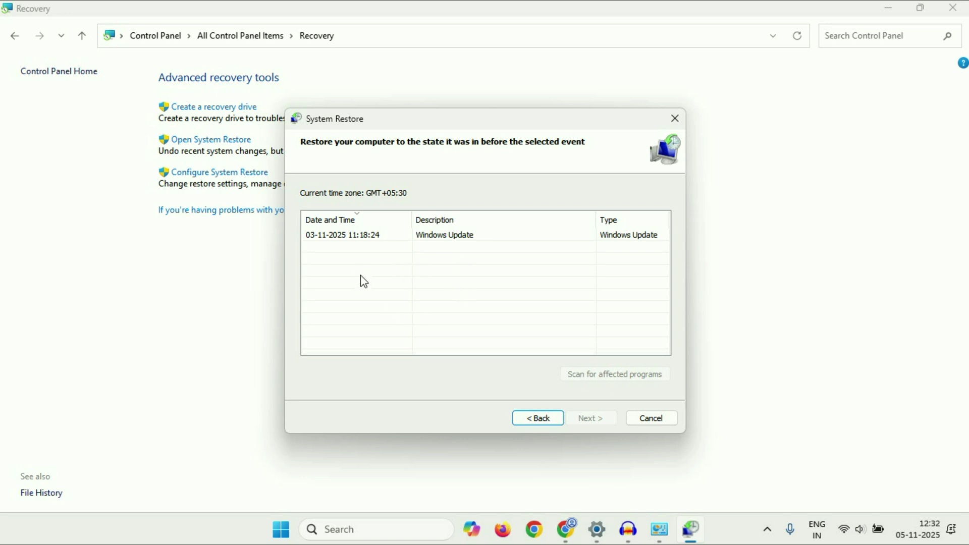
left_click(365, 236)
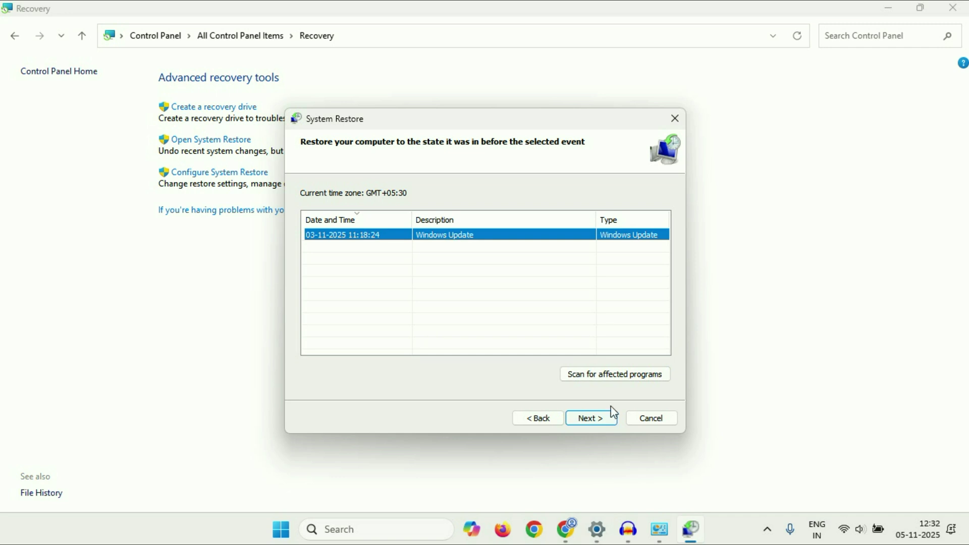